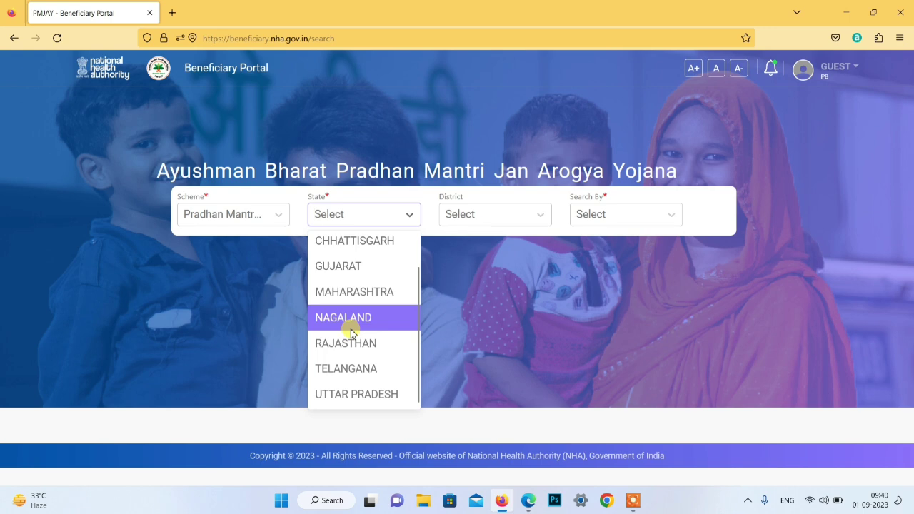
Set the beneficiary search to the state UTTAR PRADESH and the district JAUNPUR.
left_click(362, 395)
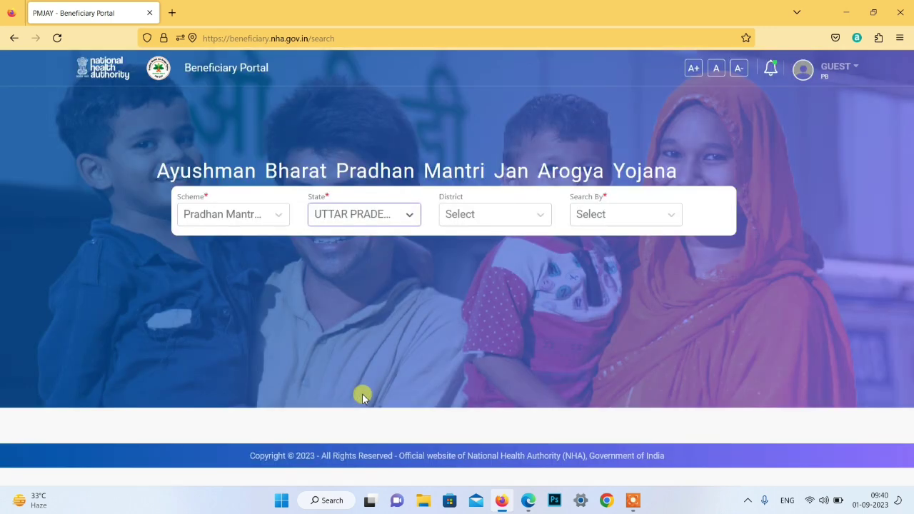
left_click(465, 214)
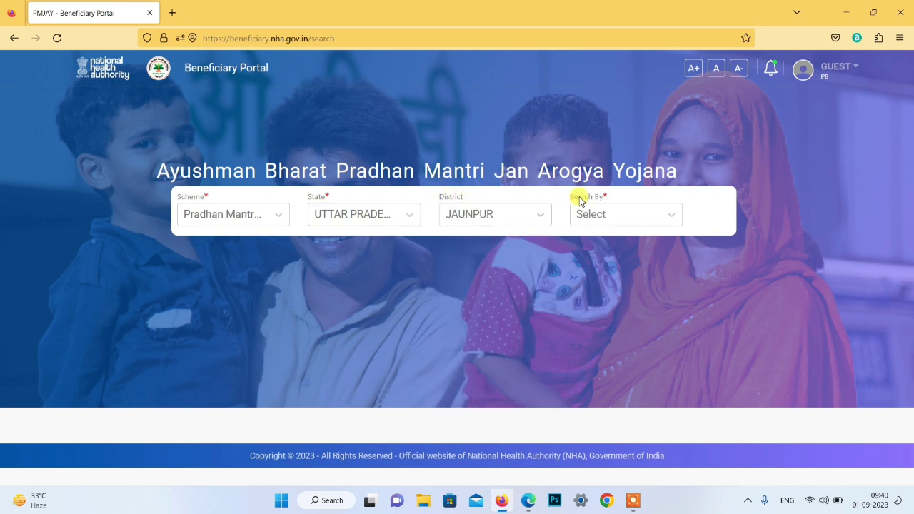
left_click_drag(571, 197, 600, 197)
Set the search method to Aadhaar Number, enter the Aadhaar number and run the beneficiary search.
left_click(616, 217)
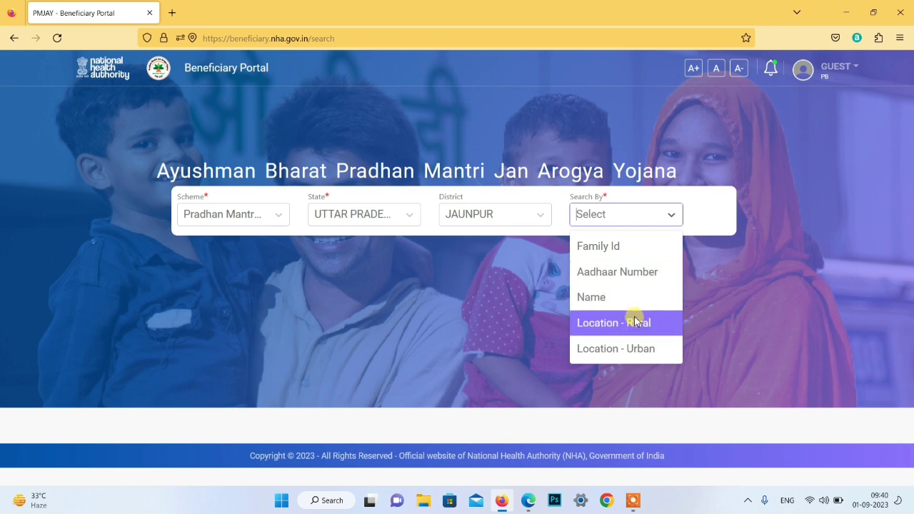
left_click(607, 247)
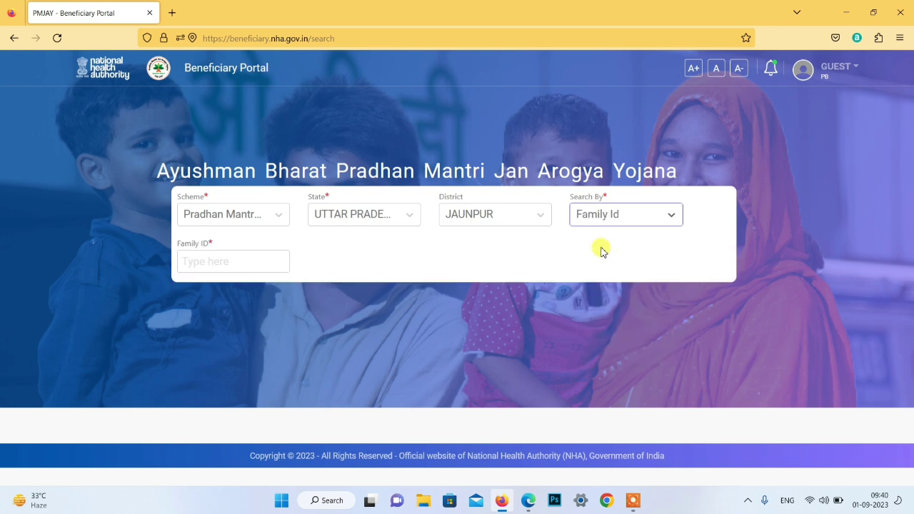
left_click(602, 214)
left_click(605, 266)
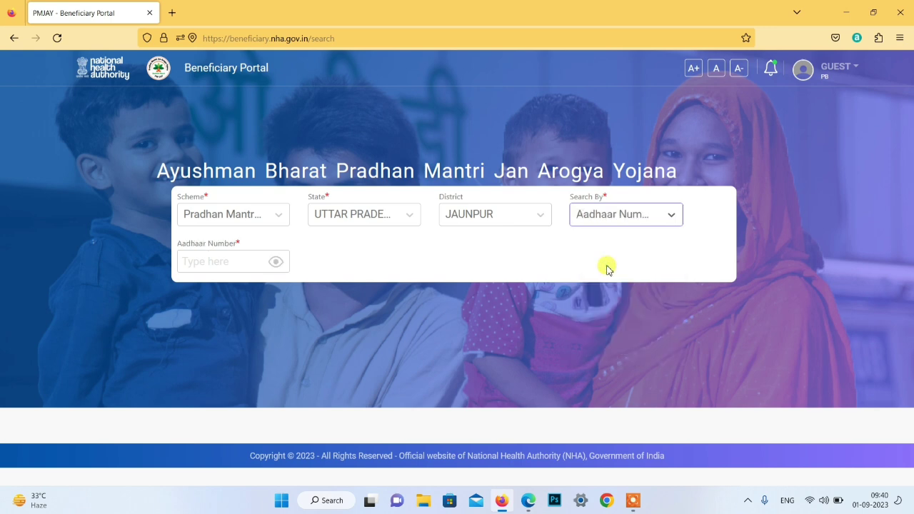
left_click(201, 260)
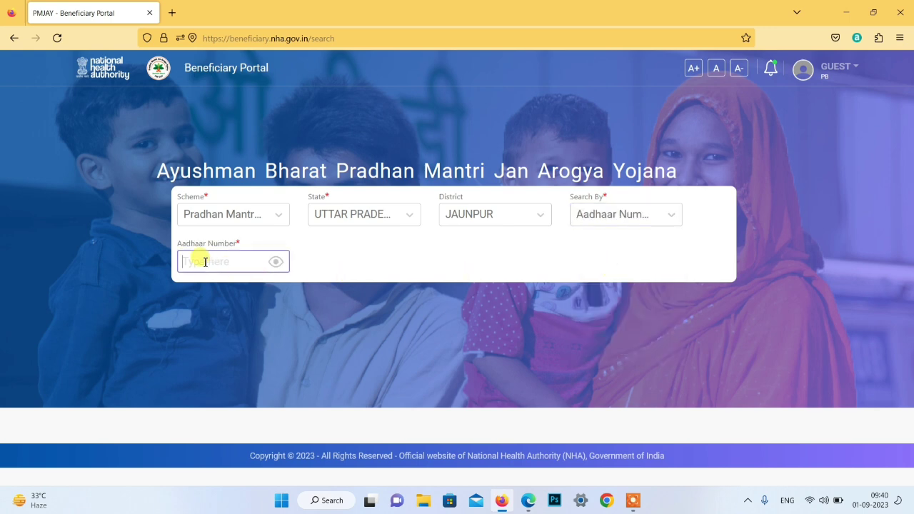
key("ctrl+v")
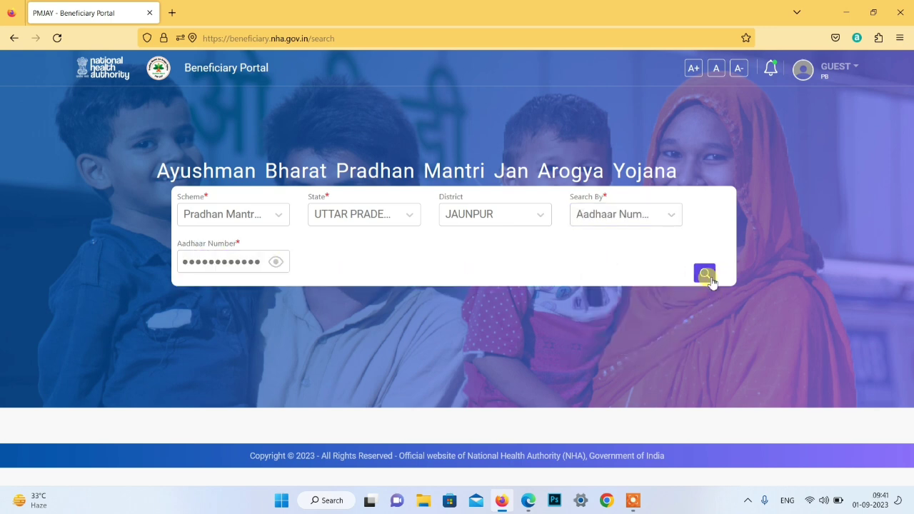
left_click(704, 274)
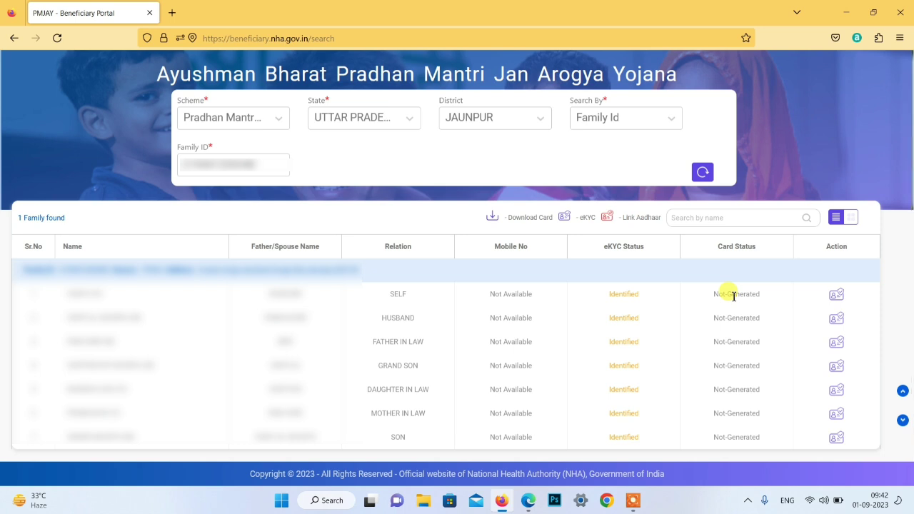
Start eKYC for the family member with relation SELF, verifying the Aadhaar number and allowing consent to request the Aadhaar OTP.
left_click_drag(712, 299, 761, 303)
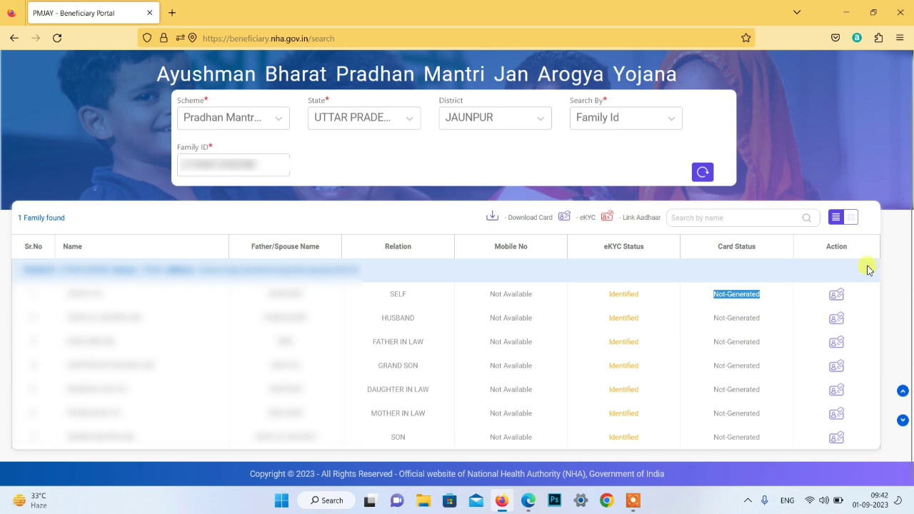
left_click(835, 297)
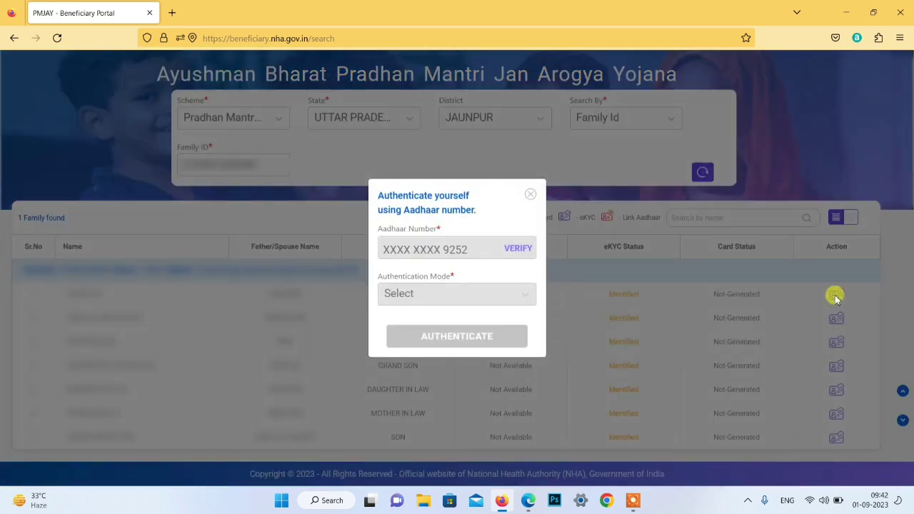
left_click_drag(377, 249, 469, 255)
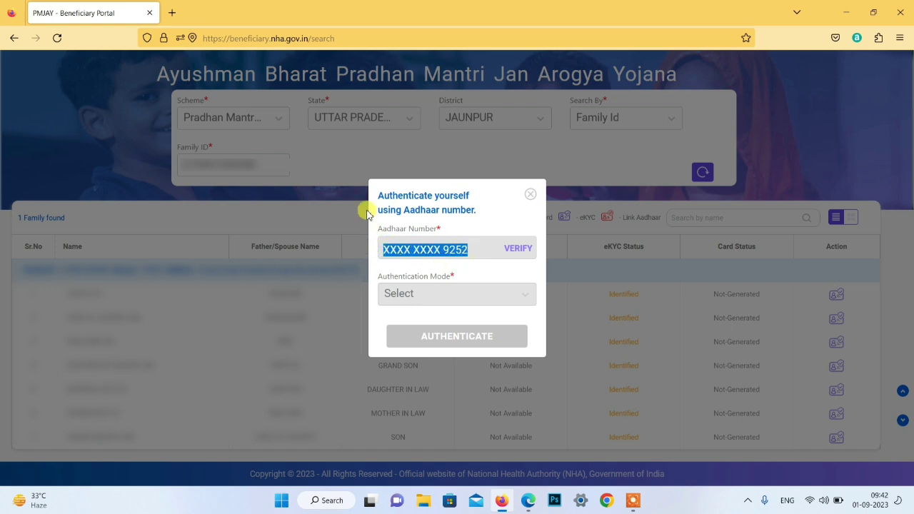
left_click(529, 253)
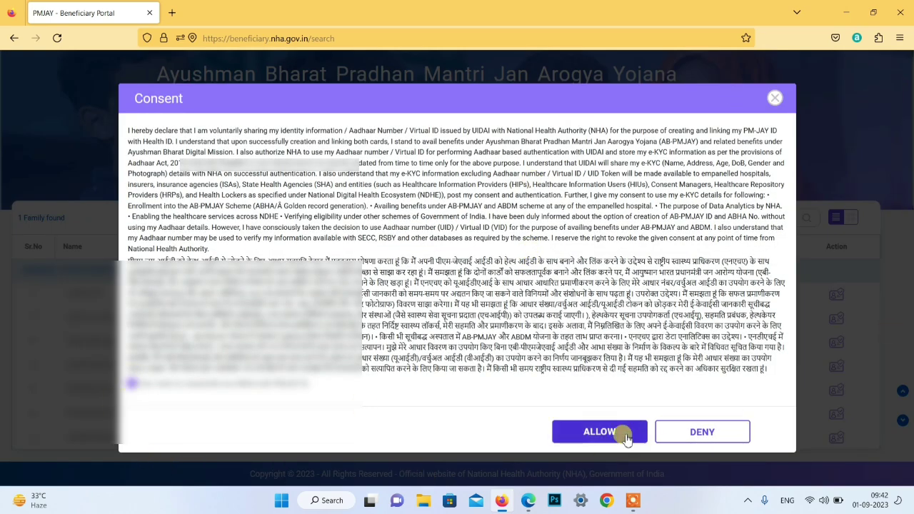
left_click(622, 432)
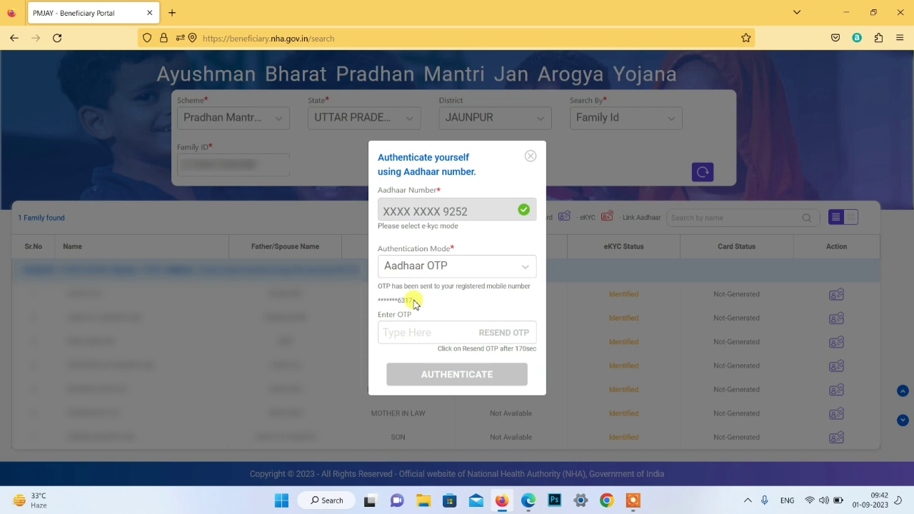
left_click(419, 332)
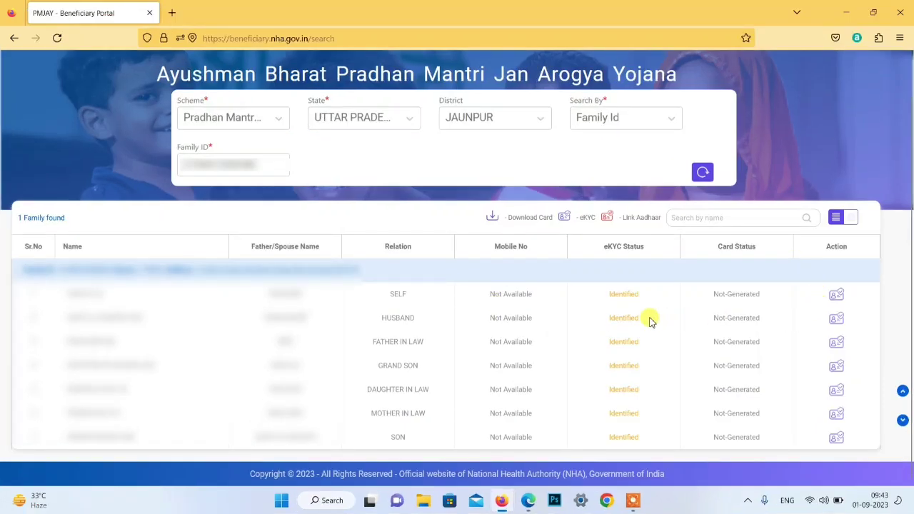
Switch the search method from Family Id to Aadhaar Number.
triple_click(733, 299)
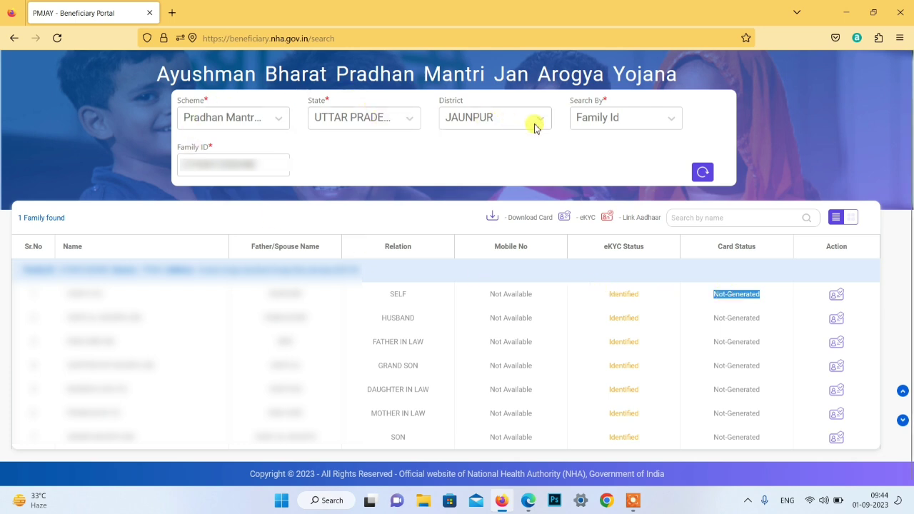
left_click(597, 120)
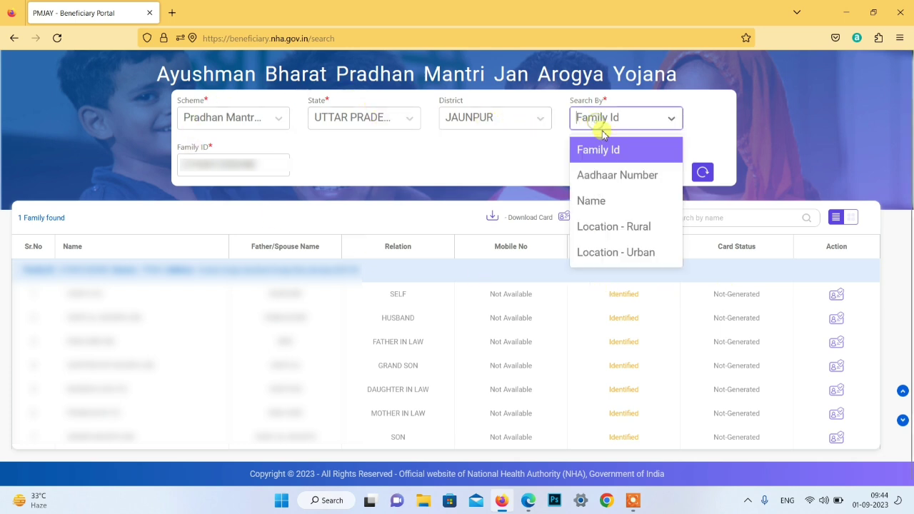
left_click(607, 176)
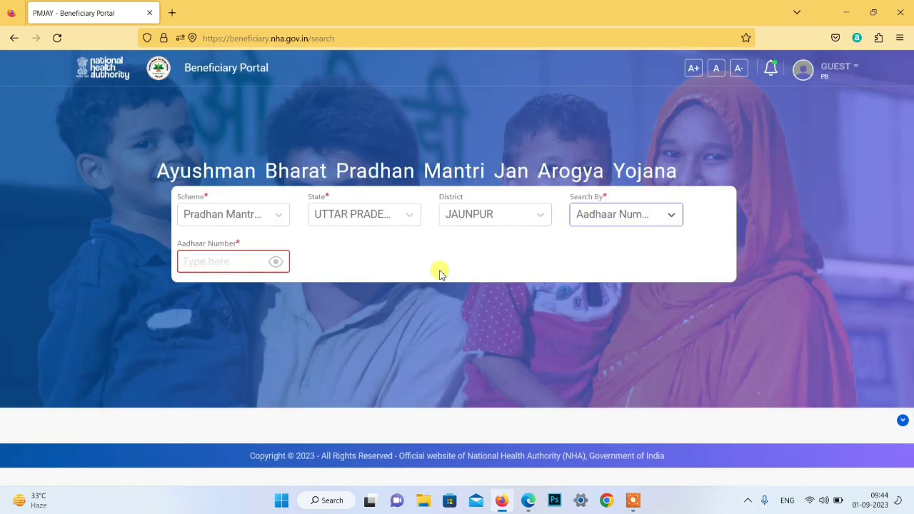
Search beneficiaries by Location - Rural with sub-district BAKSHA and village Ardhpur.
left_click(640, 222)
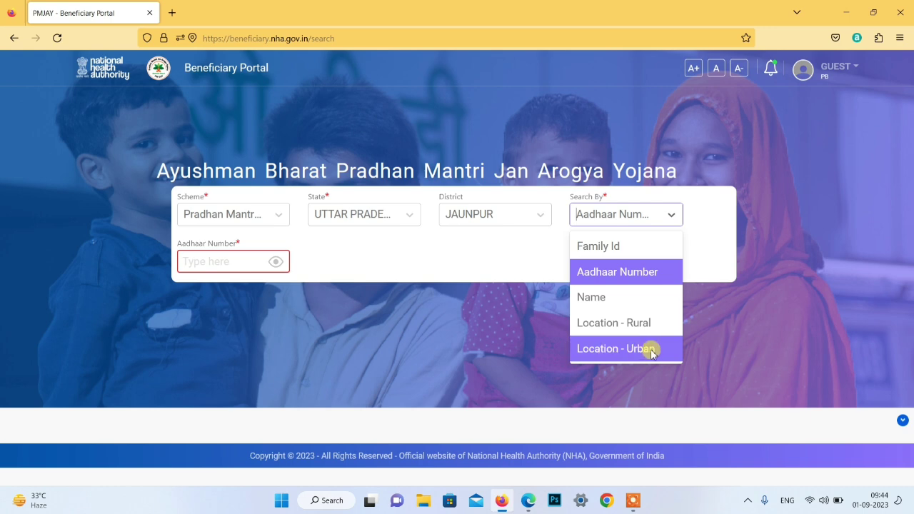
left_click(640, 323)
left_click(241, 260)
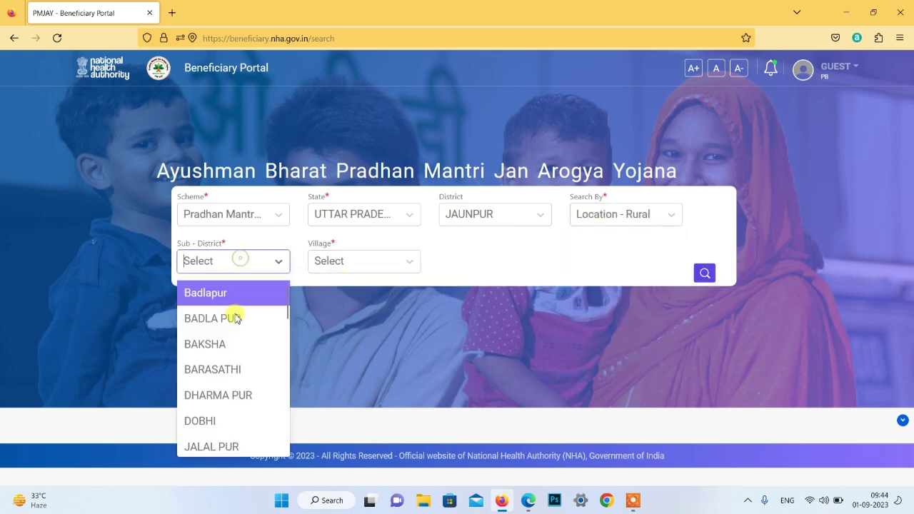
left_click(231, 343)
left_click(373, 261)
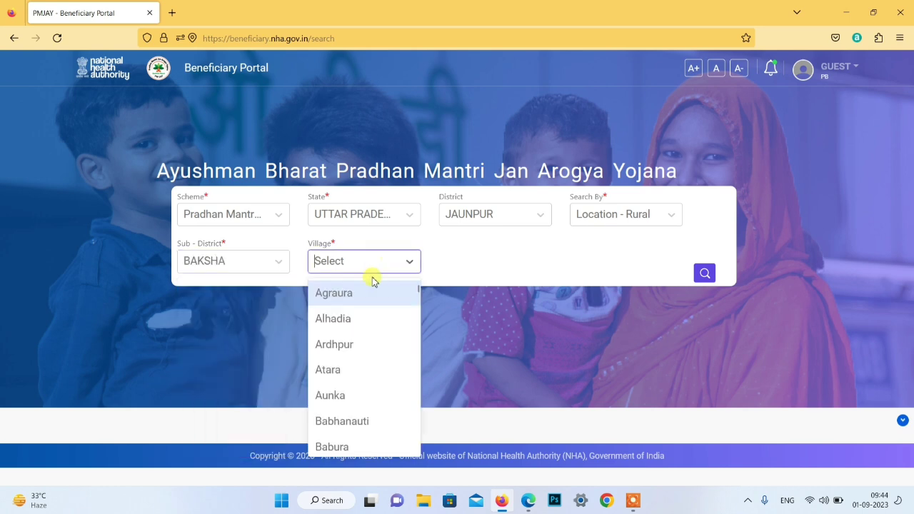
left_click(351, 344)
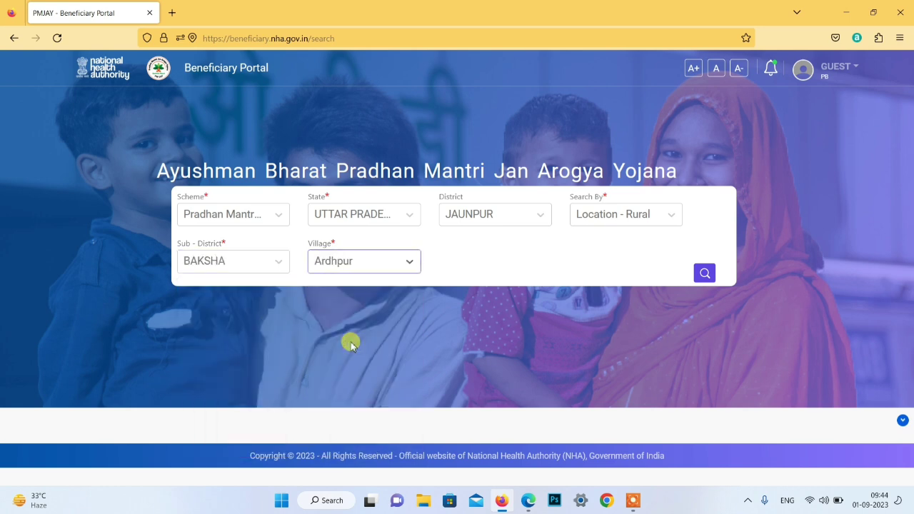
left_click(704, 274)
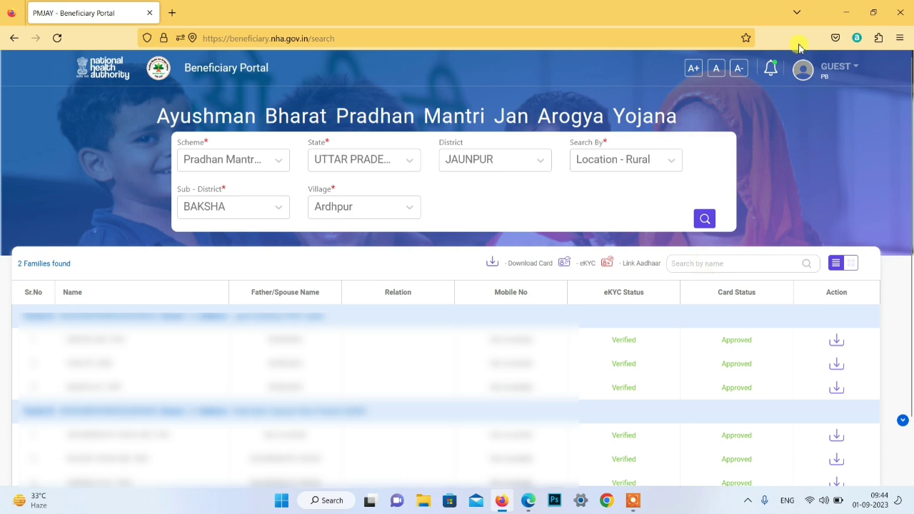
Examine the listed family members together with their eKYC status and card status.
scroll(498, 293, "down", 2)
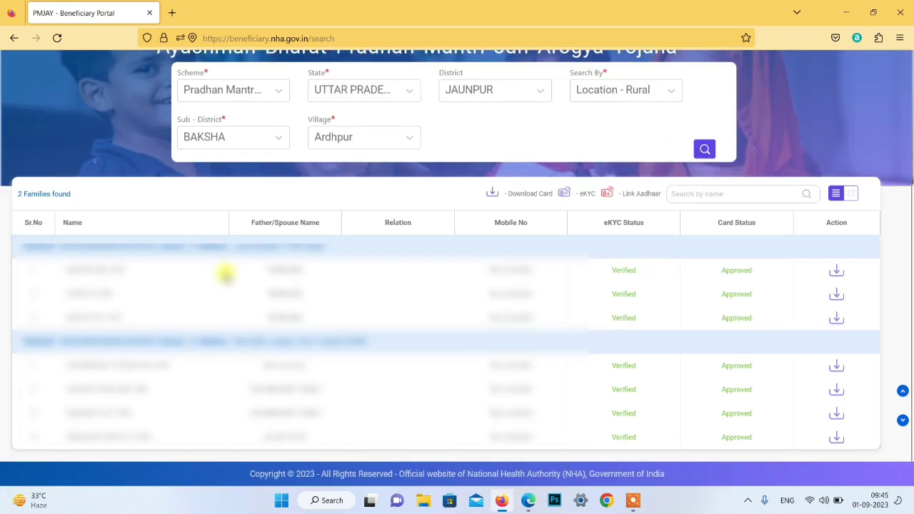
left_click_drag(67, 270, 117, 270)
left_click_drag(261, 286, 351, 303)
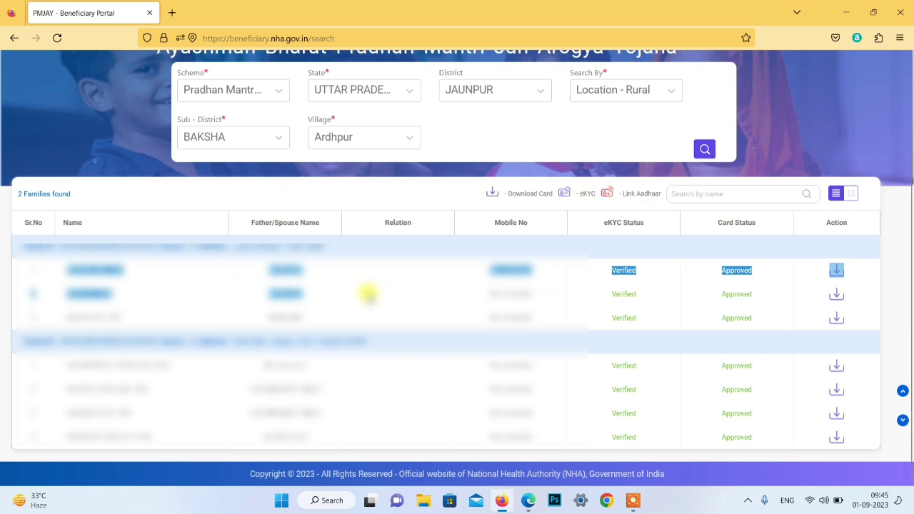
left_click(367, 292)
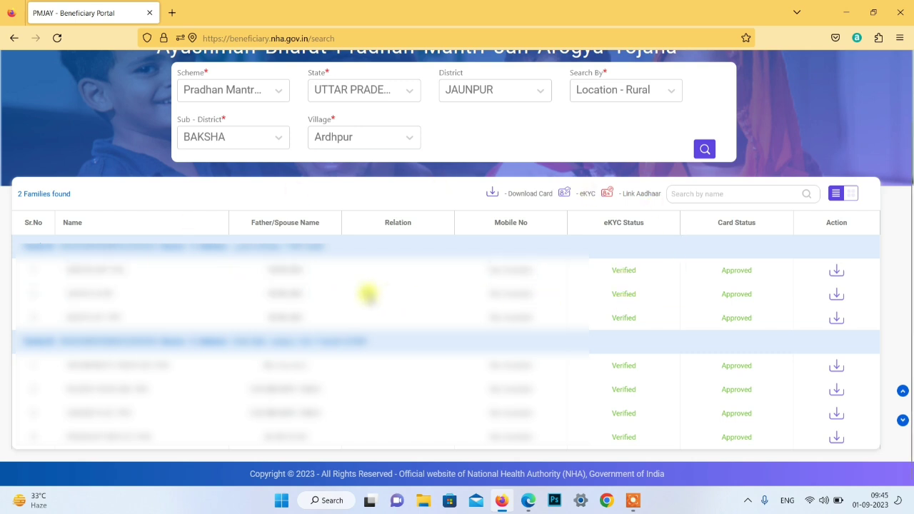
triple_click(721, 221)
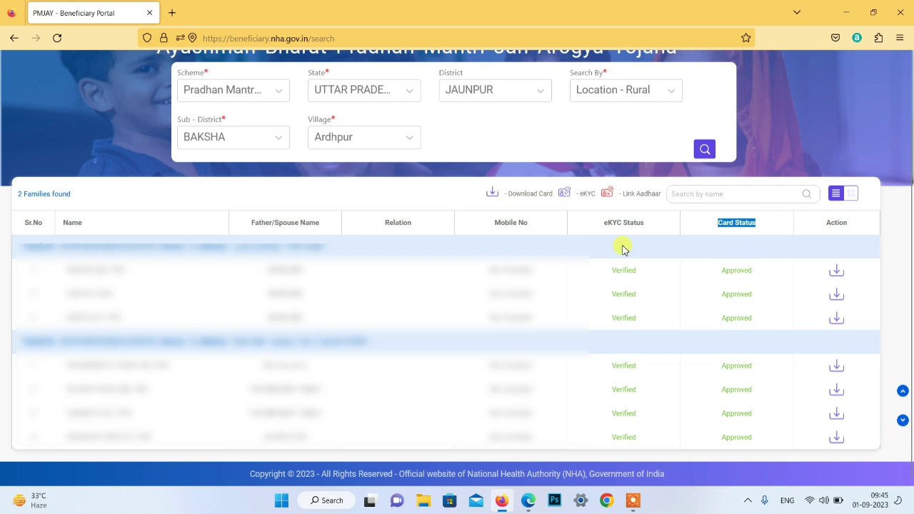
double_click(618, 270)
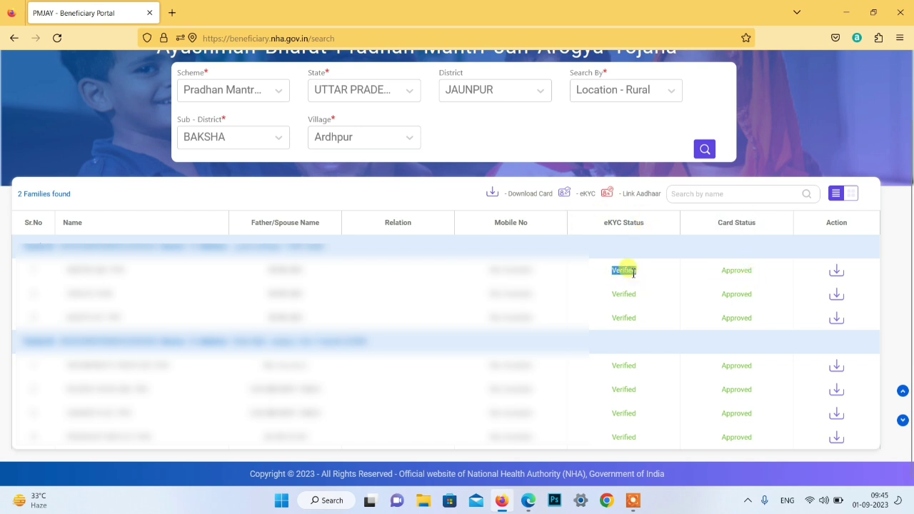
Start the card download for the first listed member, verifying the Aadhaar number and allowing consent to request the Aadhaar OTP.
left_click(836, 273)
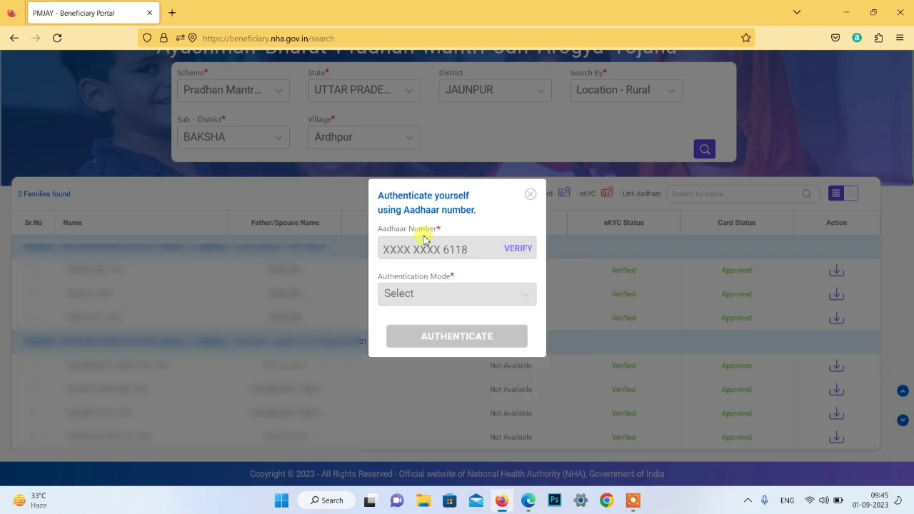
left_click(511, 249)
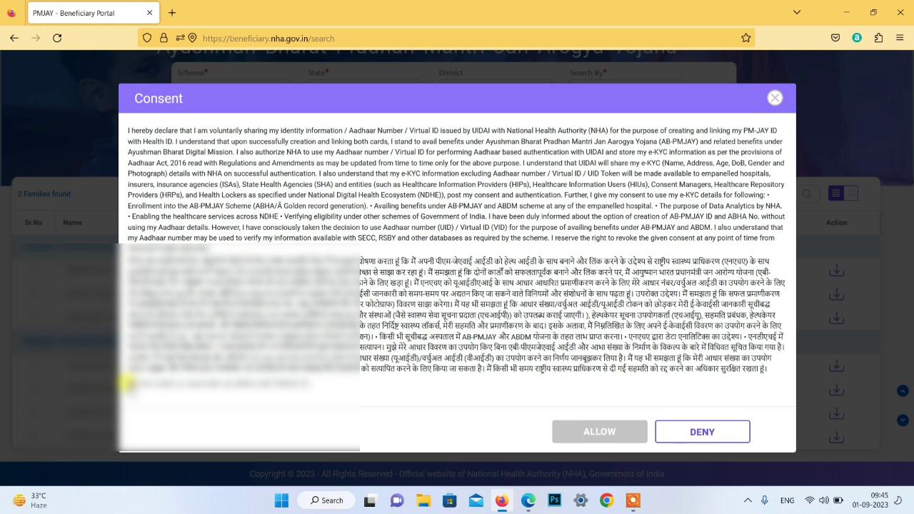
left_click(132, 384)
left_click(578, 431)
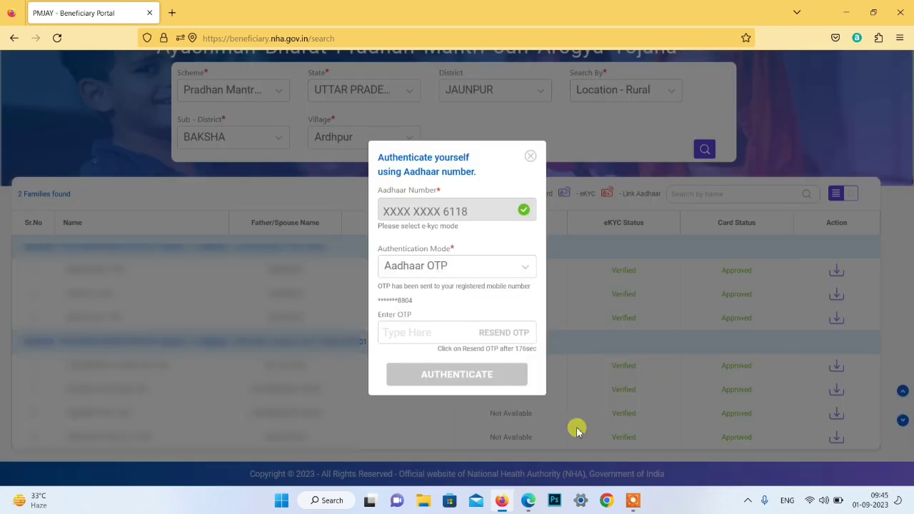
left_click(424, 325)
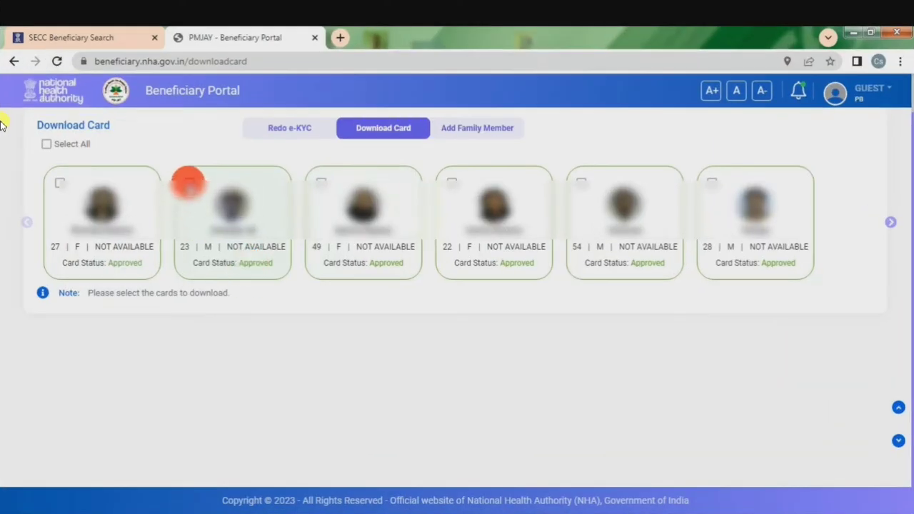
Select the second family member's card, download it and close the confirmation.
left_click(189, 182)
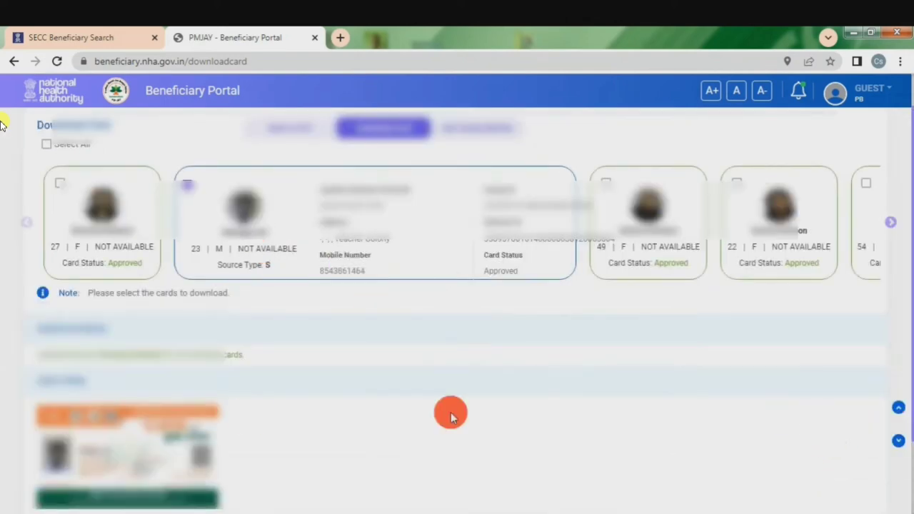
scroll(171, 400, "down", 2)
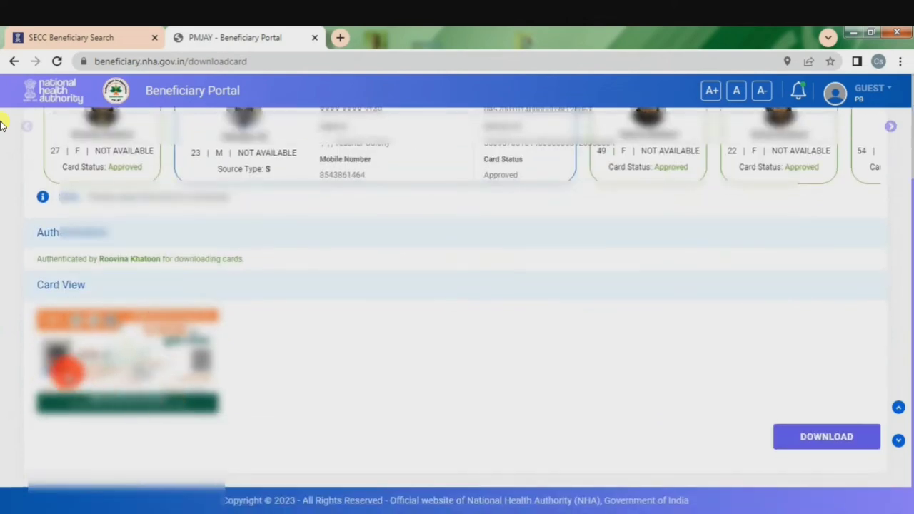
left_click(831, 438)
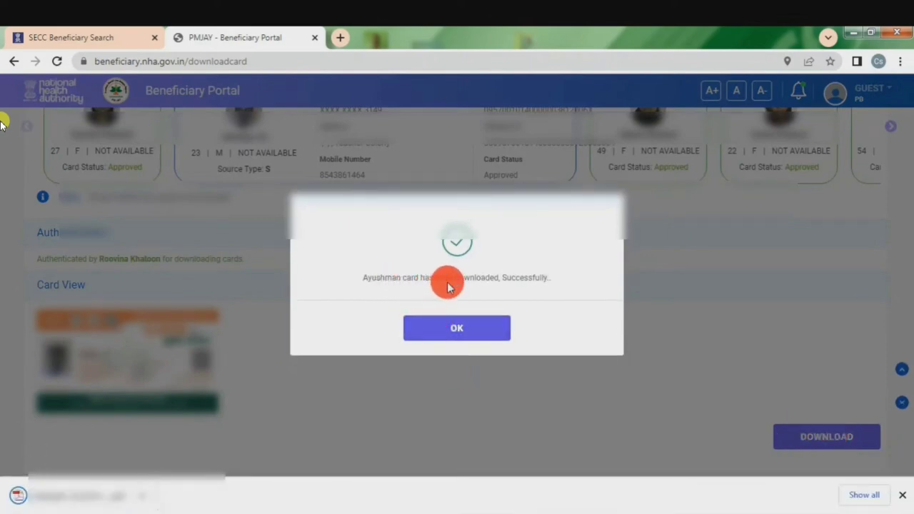
left_click(483, 335)
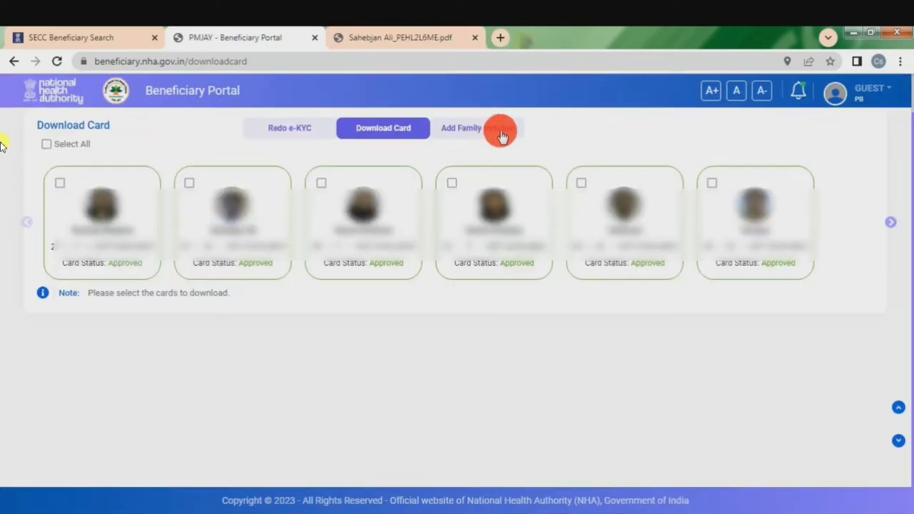
Begin adding a family member and choose Aadhaar OTP for the primary member authentication.
left_click(486, 132)
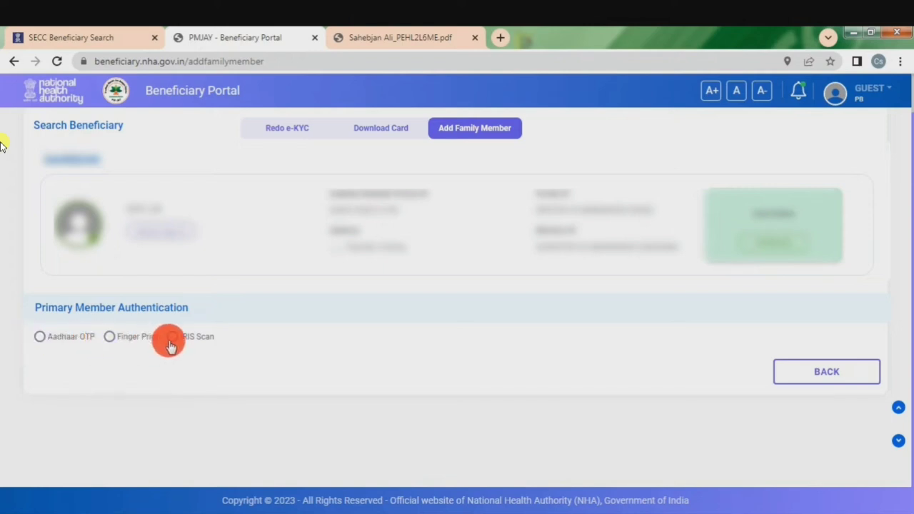
left_click(40, 338)
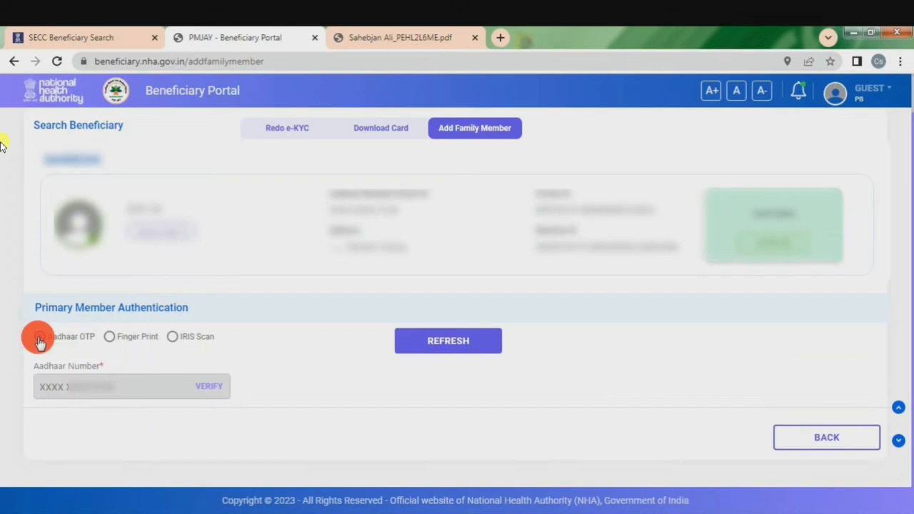